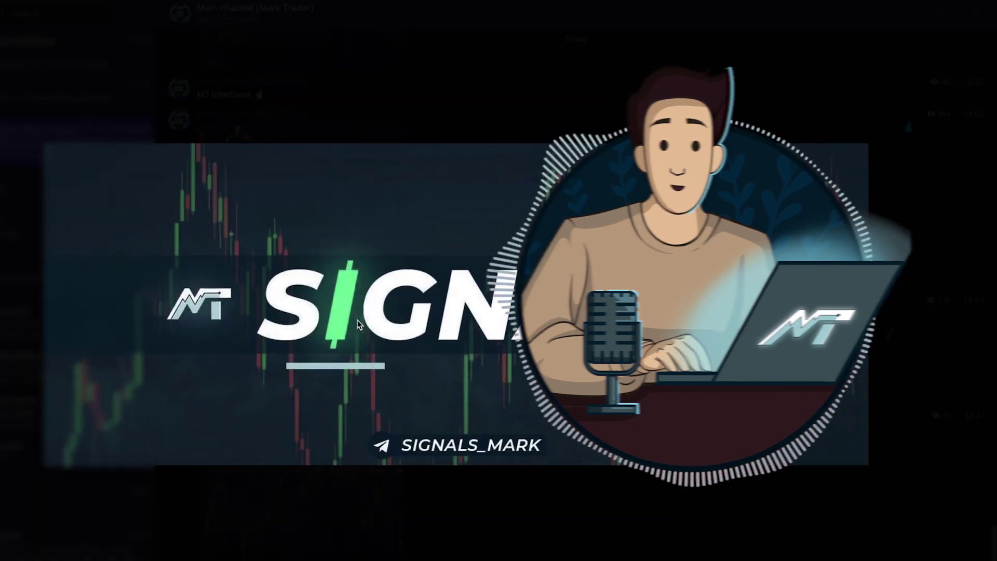
# Step: Paste the SIGNAL image into a new Telegram post captioned 'GBP/CAD 10min CALL'
pyautogui.rightClick(278, 352)
pyautogui.click(281, 361)
pyautogui.press('super+v')
pyautogui.write('GBP/CAD 1')
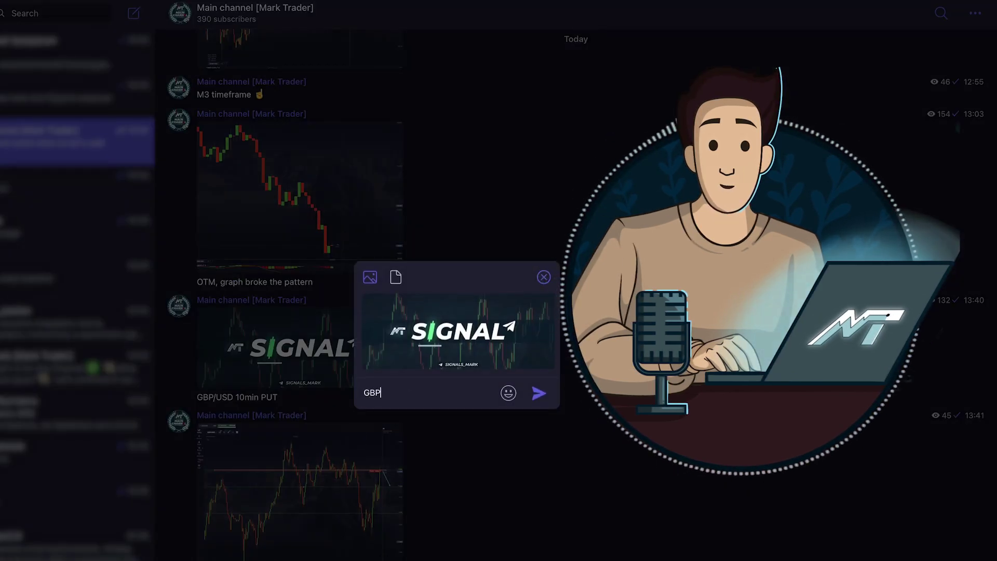
pyautogui.write('0min CALL')
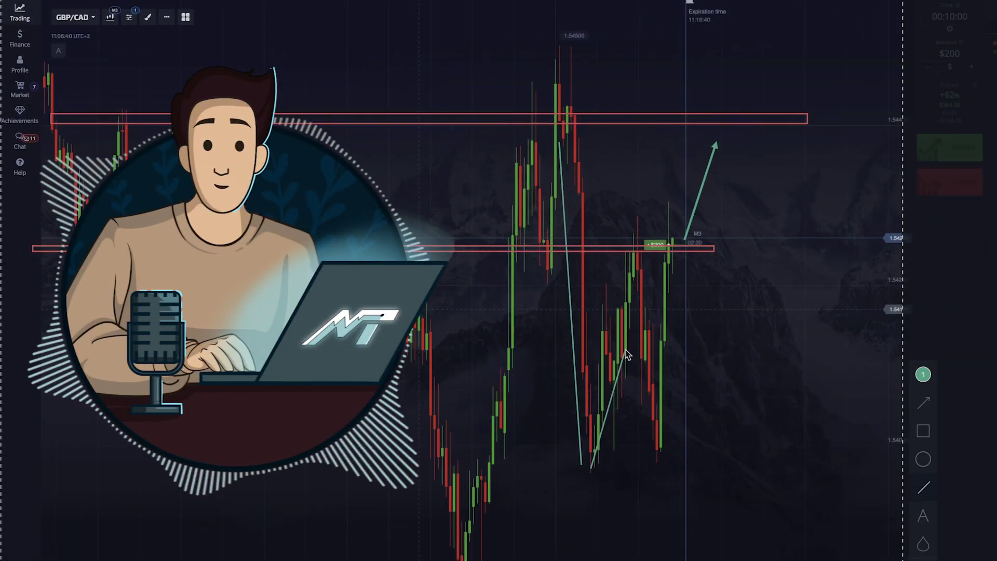
# Step: Draw a trend line along the latest GBP/CAD price swing
pyautogui.moveTo(631, 352)
pyautogui.mouseDown()
pyautogui.moveTo(668, 477)
pyautogui.moveTo(690, 267)
pyautogui.mouseUp()
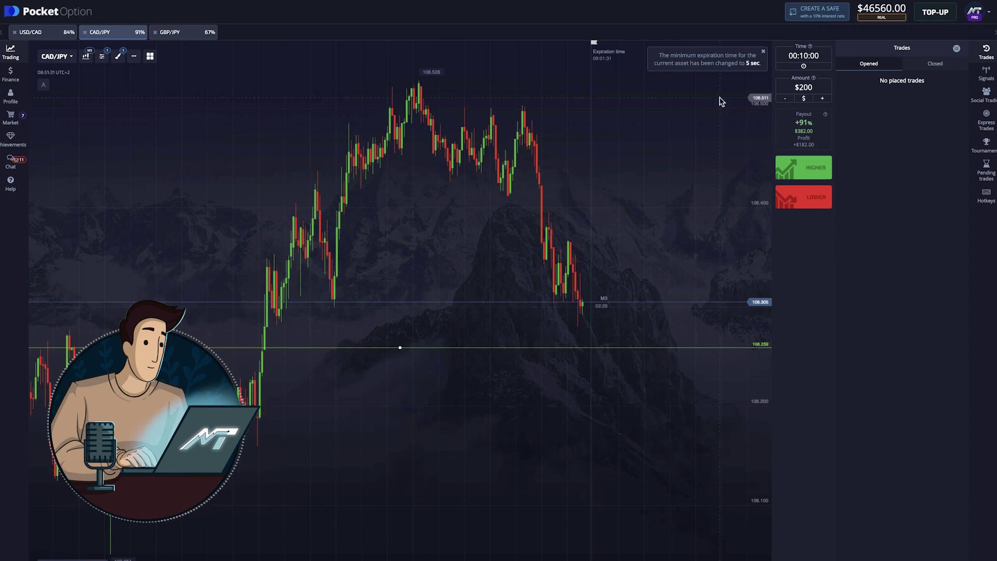
# Step: Open a $200 HIGHER CAD/JPY trade, then box the post-drop candles and draw an upward arrow
pyautogui.click(763, 53)
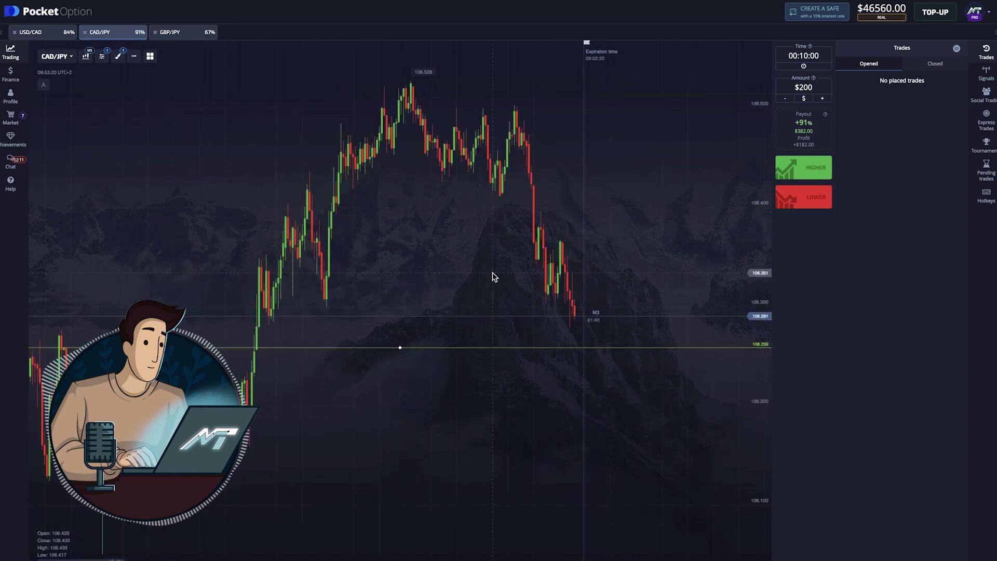
pyautogui.click(805, 167)
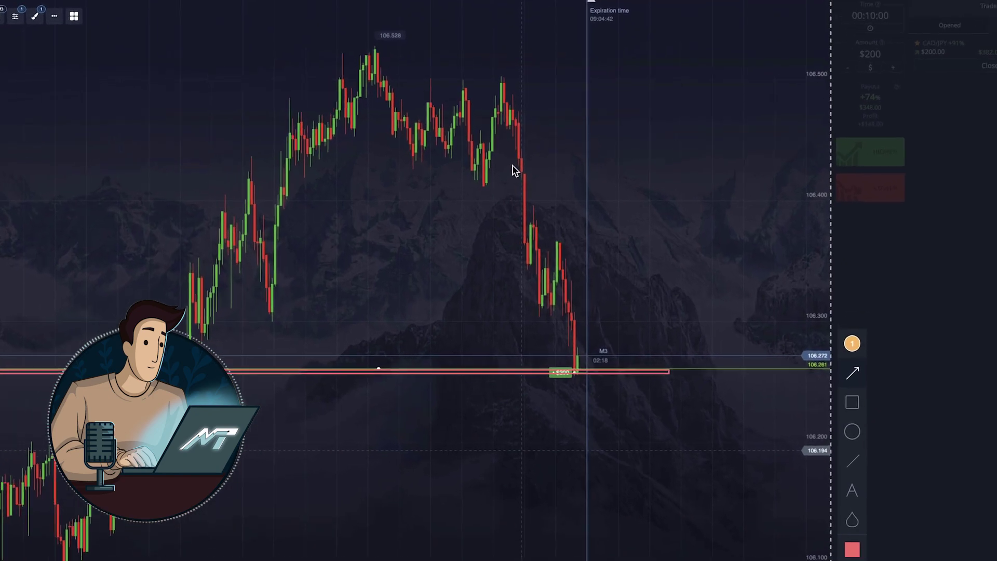
pyautogui.moveTo(512, 217); pyautogui.dragTo(589, 317)
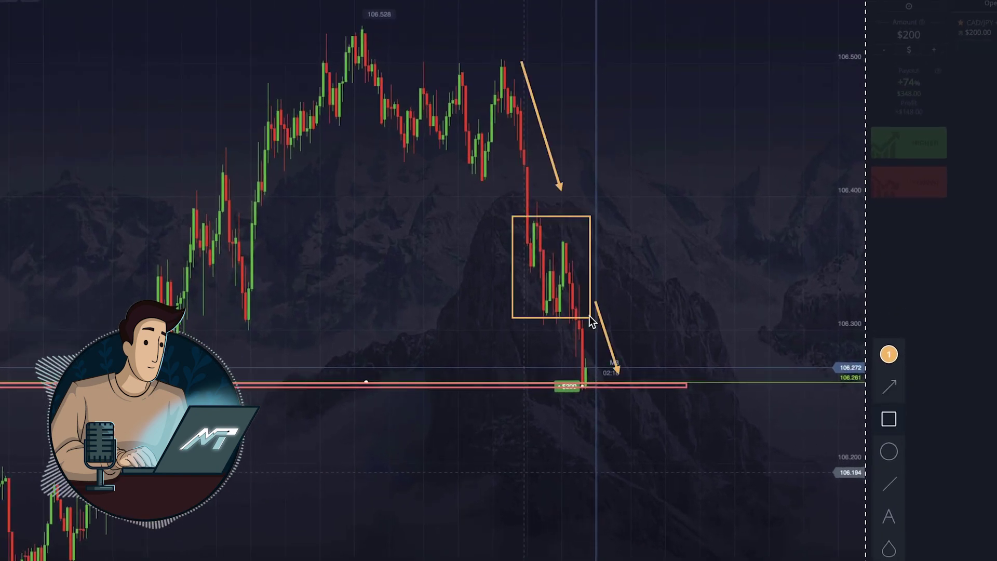
pyautogui.press('a')
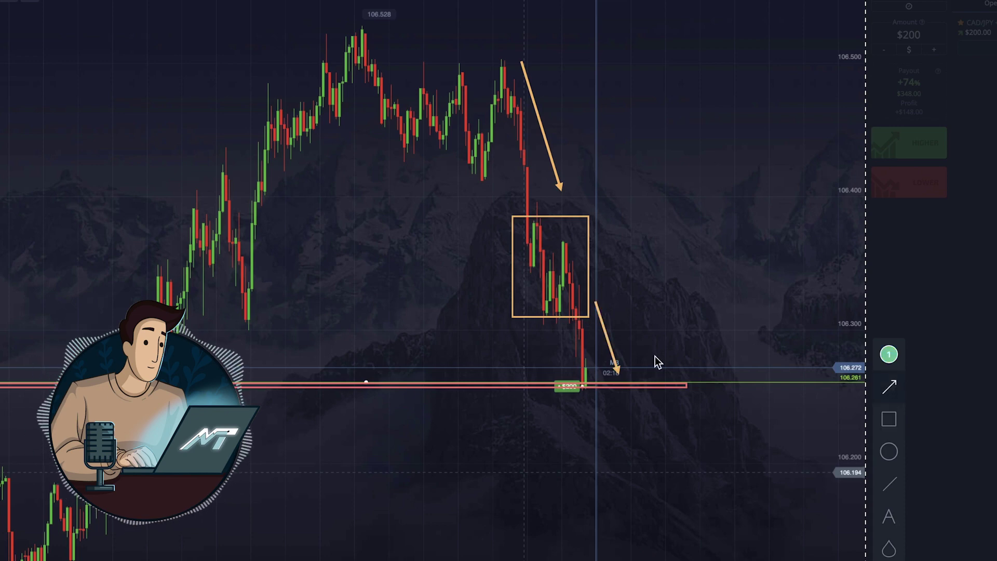
pyautogui.moveTo(650, 370); pyautogui.dragTo(706, 267)
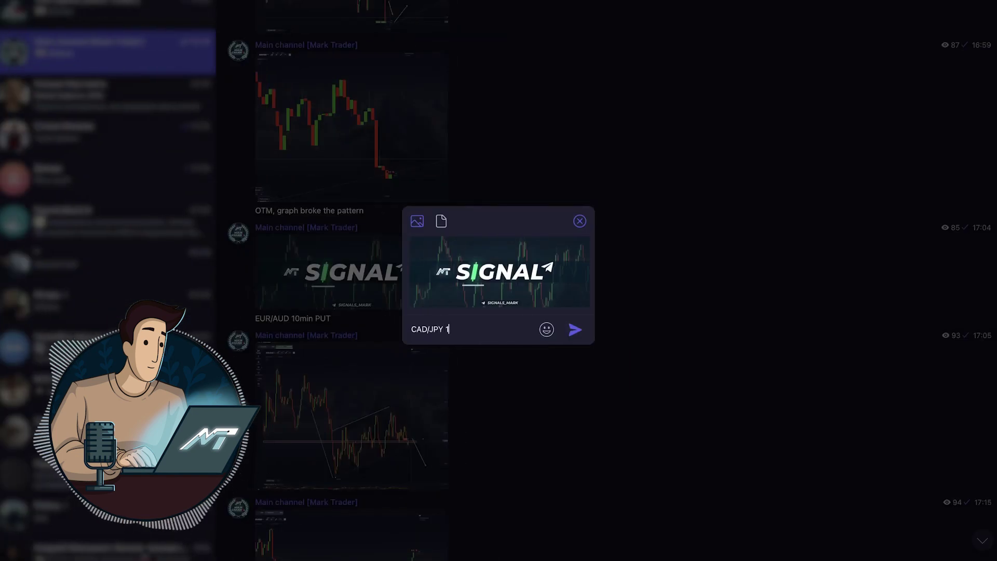
# Step: Send the 'CAD/JPY 10min CALL' signal post to the channel
pyautogui.press('Return')
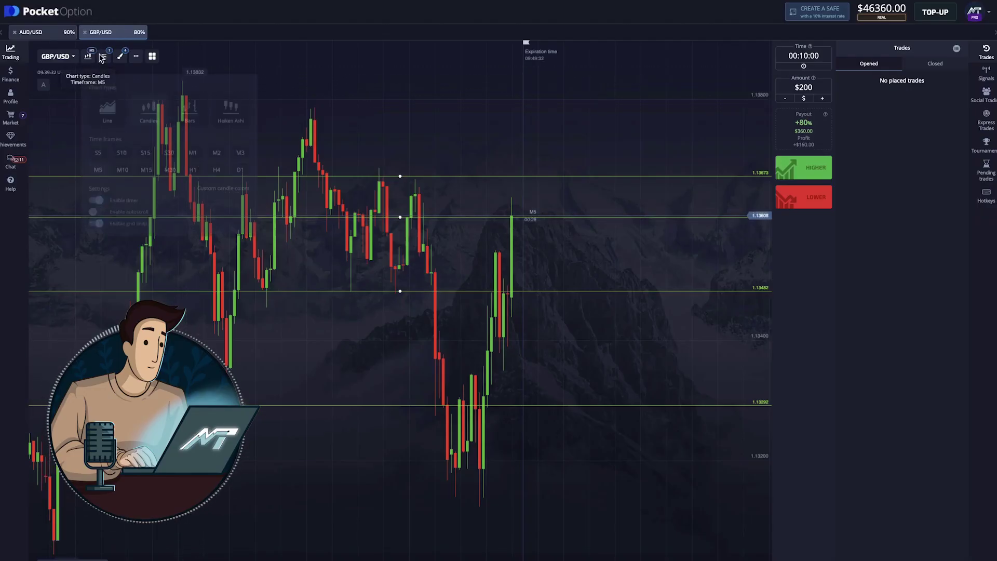
# Step: Switch the GBP/USD chart to the M3 time frame and lower the top level line slightly
pyautogui.click(88, 56)
pyautogui.click(240, 148)
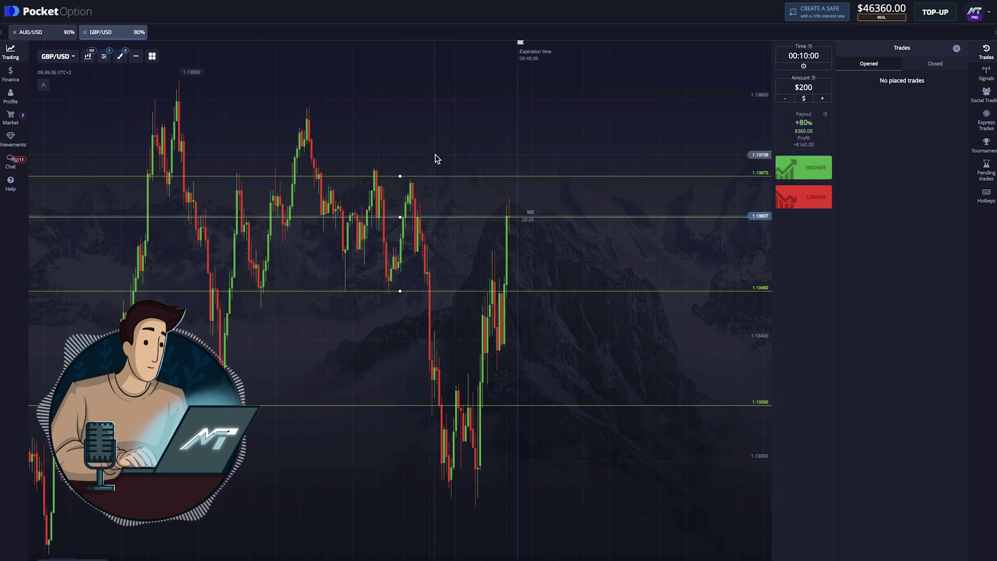
pyautogui.moveTo(425, 176); pyautogui.dragTo(424, 177)
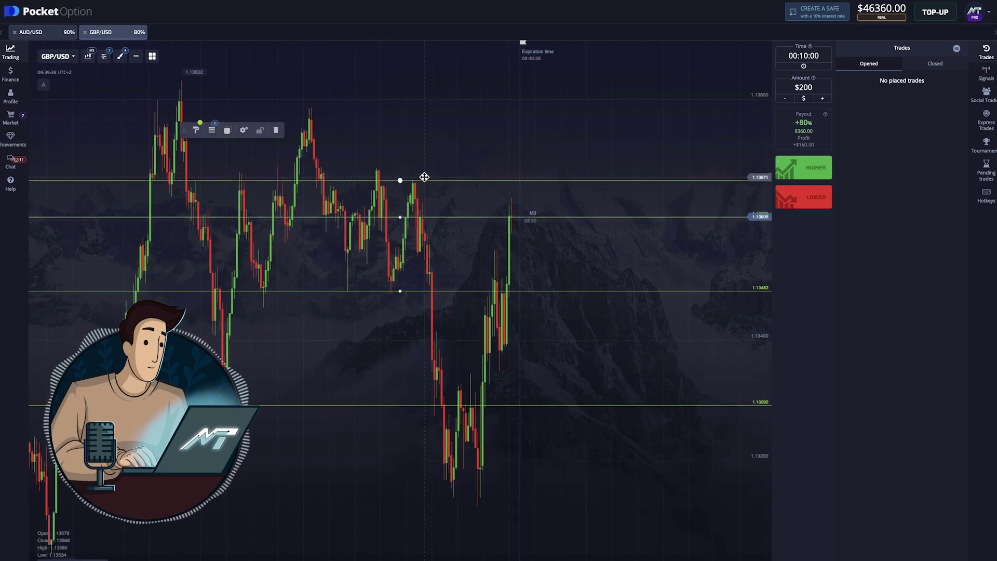
pyautogui.click(435, 151)
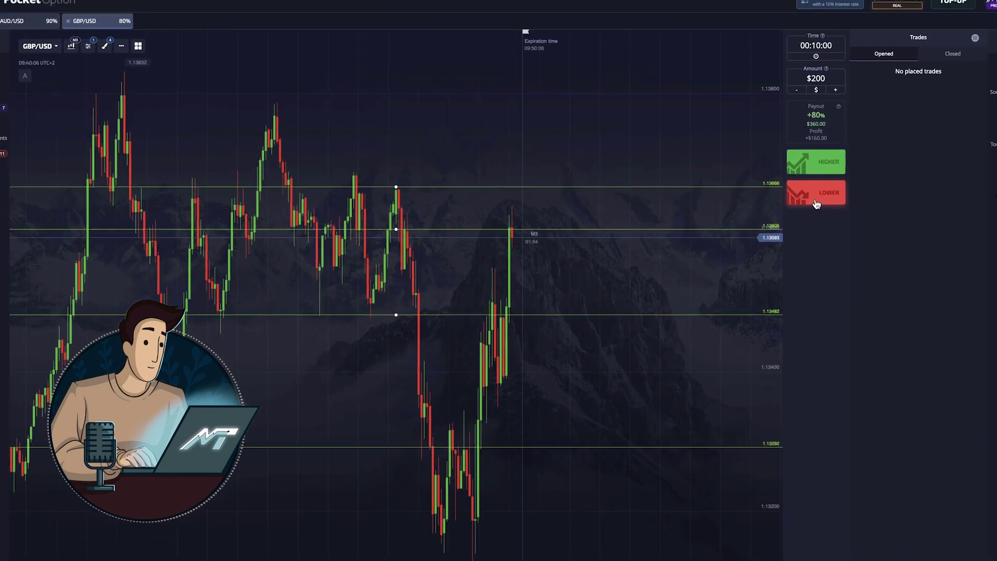
# Step: Delete the top horizontal level line and pan to leave room after the latest candle
pyautogui.scroll(2, 605, 275)
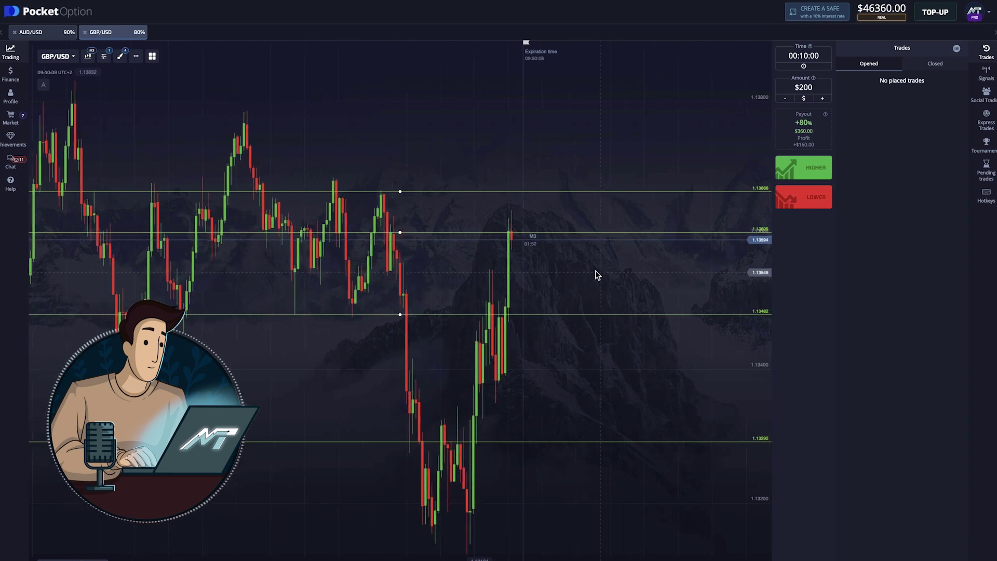
pyautogui.click(581, 189)
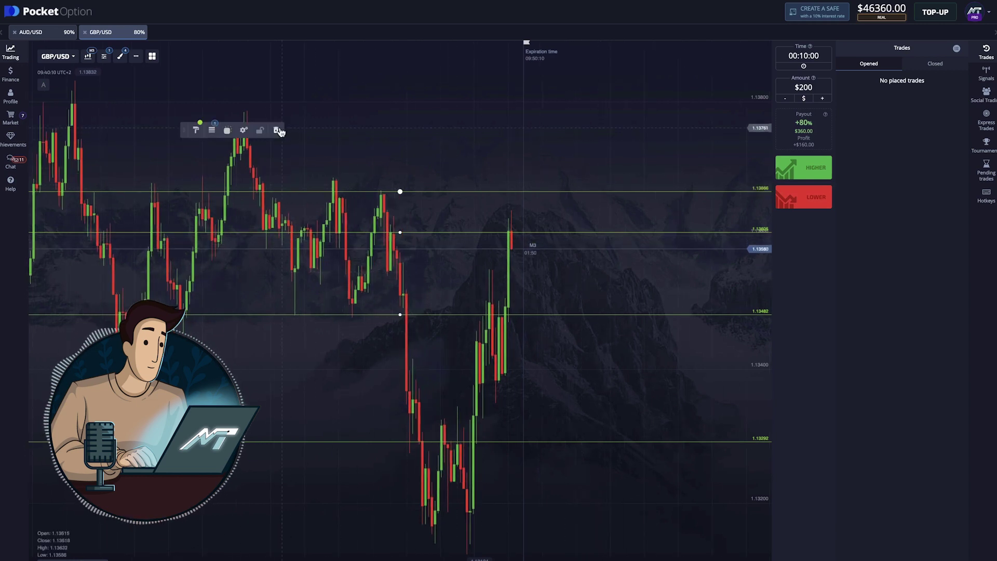
pyautogui.press('Delete')
pyautogui.scroll(3, 532, 155)
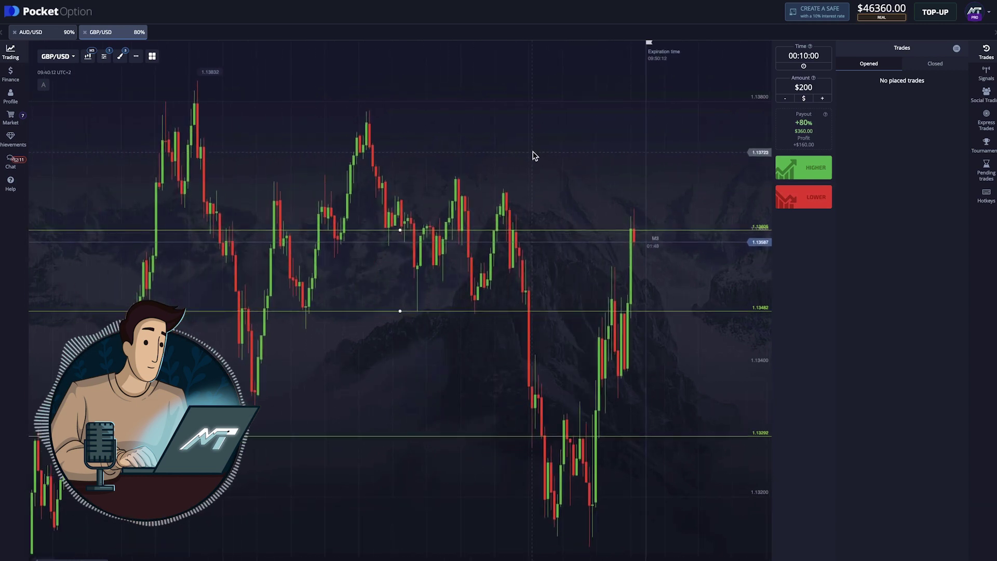
pyautogui.scroll(-3, 530, 156)
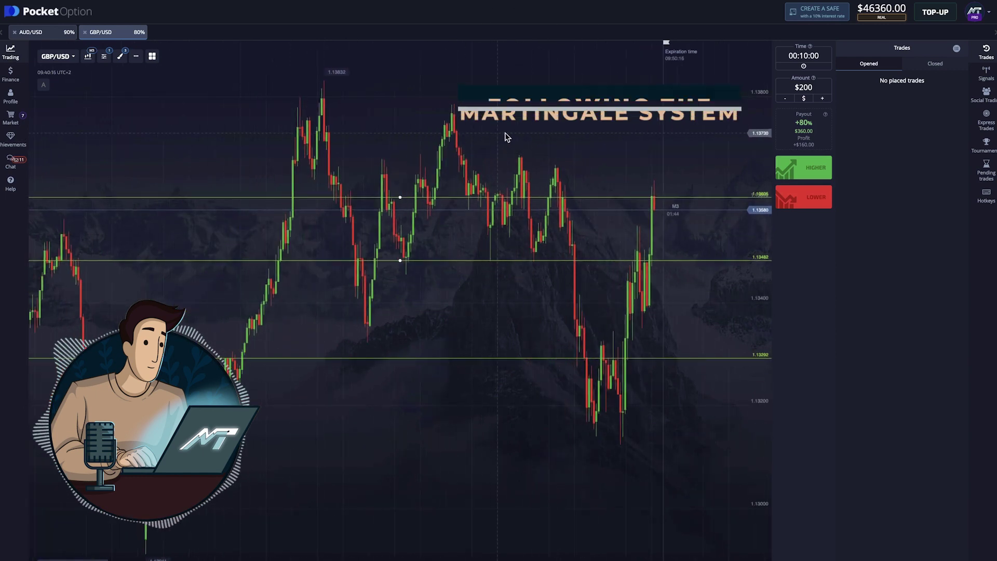
pyautogui.moveTo(517, 136); pyautogui.dragTo(436, 136)
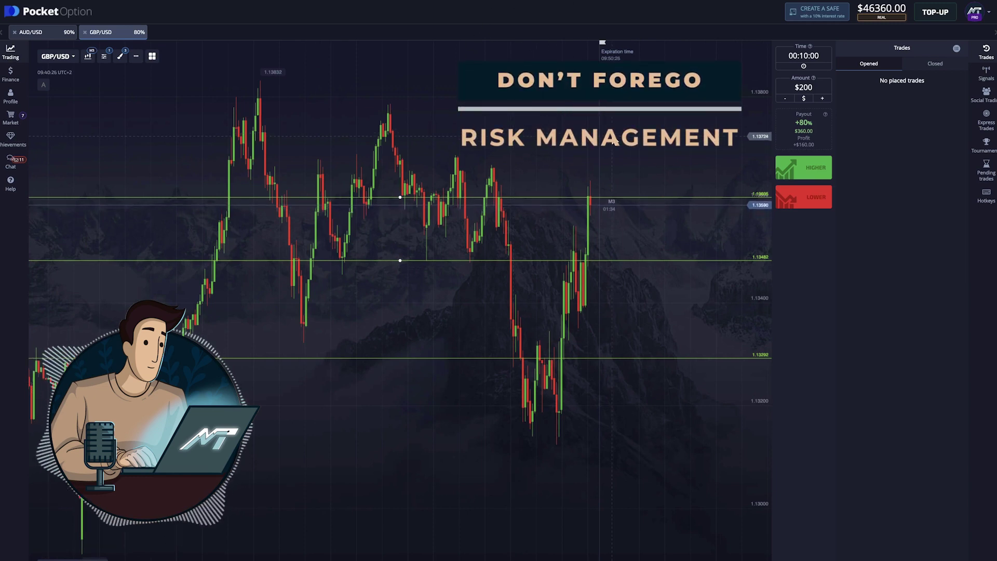
# Step: Place two $200 LOWER GBP/USD trades with a 00:10:00 expiry
pyautogui.scroll(2, 675, 151)
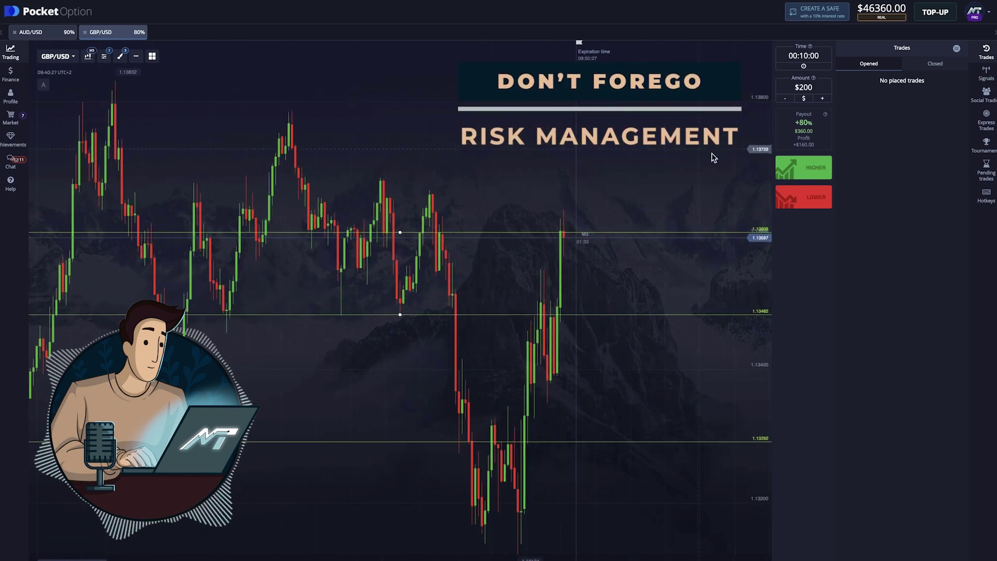
pyautogui.click(805, 206)
pyautogui.click(805, 206)
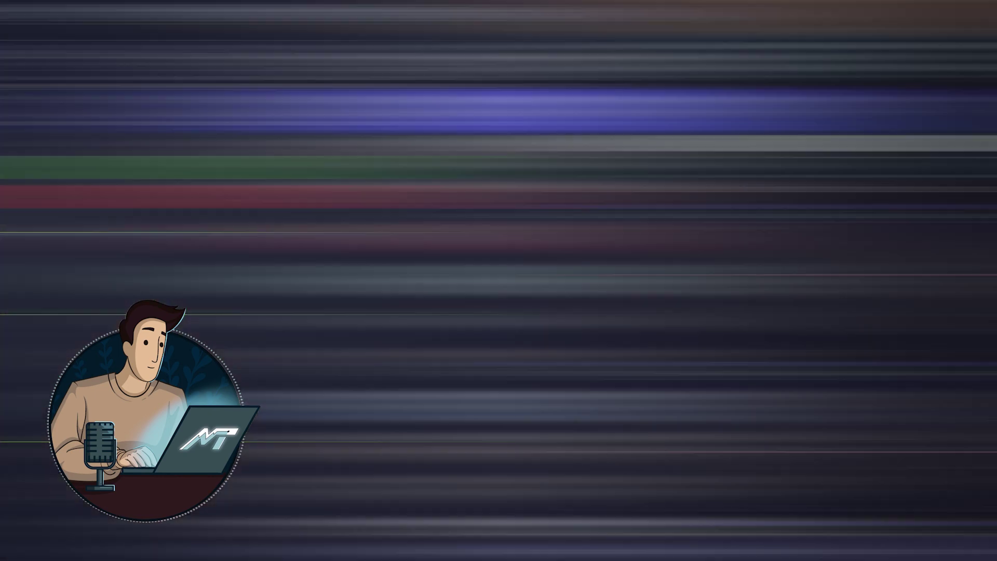
# Step: Send the signal image captioned 'GBP/USD 10min PUT' to the channel
pyautogui.write('GBP')
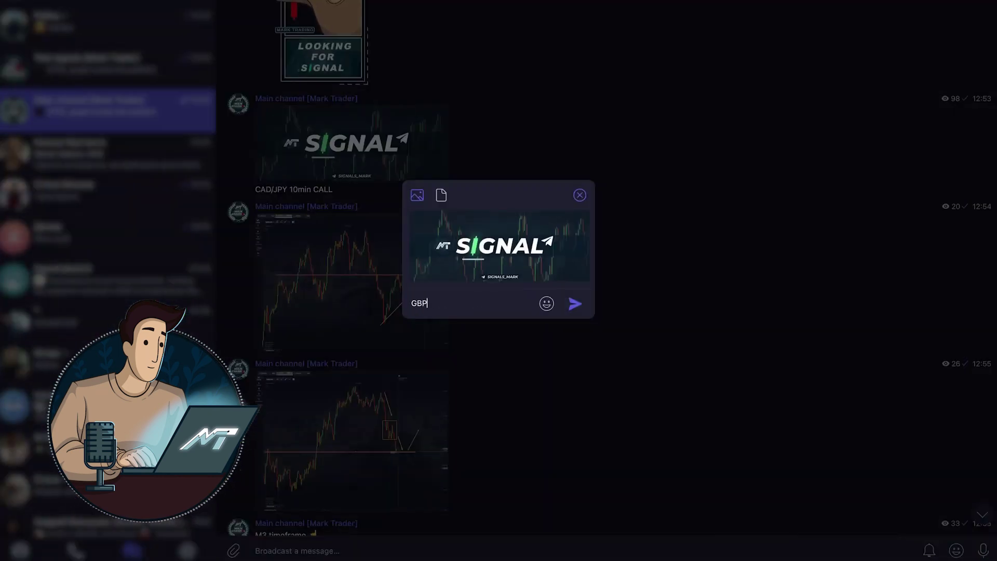
pyautogui.write('/USD 10min PUT')
pyautogui.press('Return')
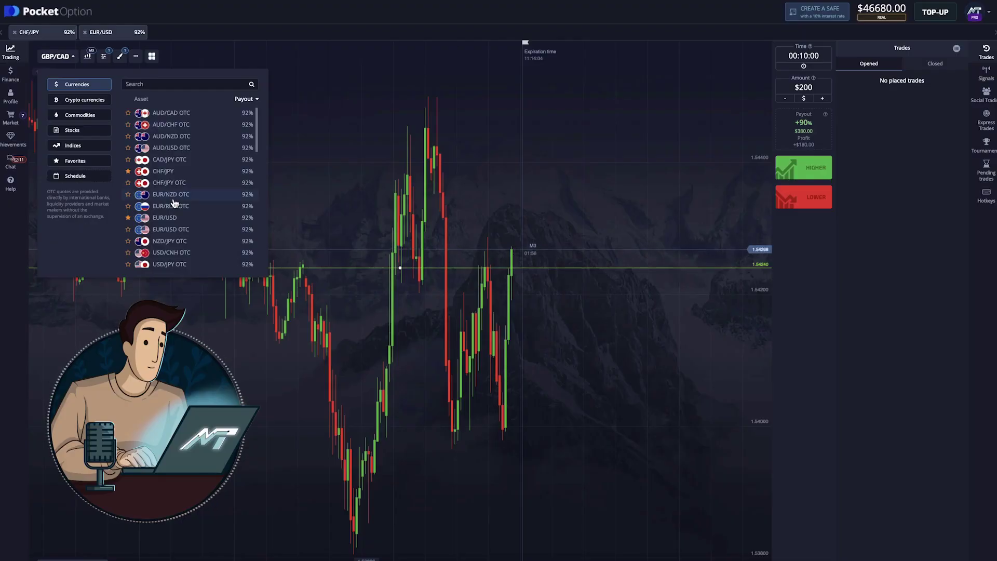
pyautogui.scroll(3, 129, 139)
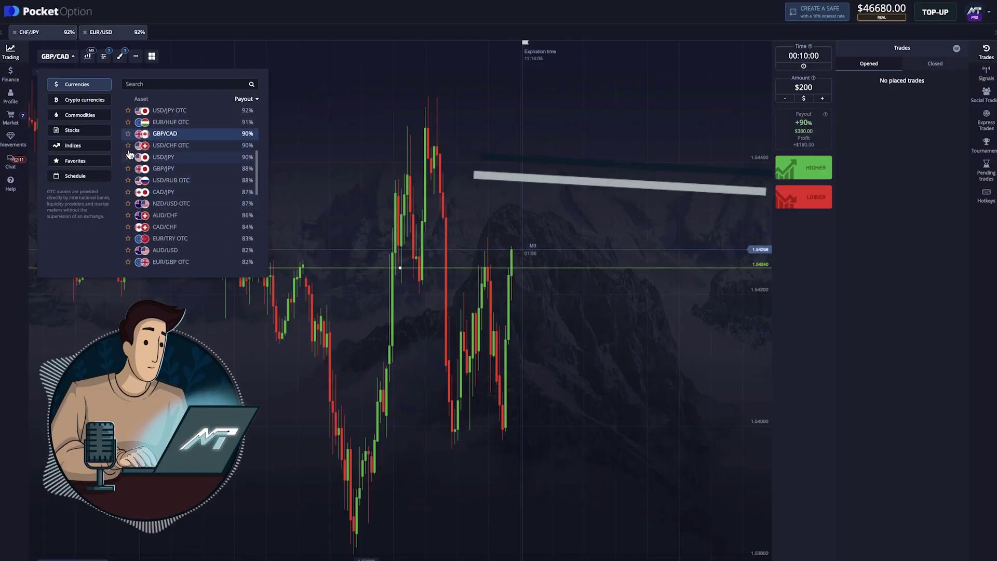
# Step: Switch to GBP/CAD and nudge the green horizontal price line slightly higher
pyautogui.click(130, 136)
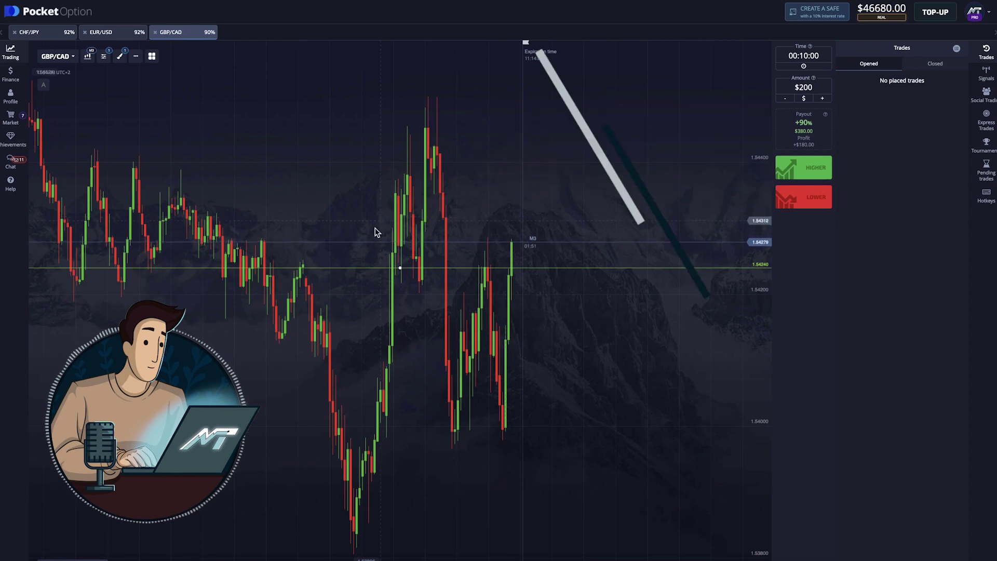
pyautogui.click(339, 264)
pyautogui.moveTo(339, 263); pyautogui.dragTo(339, 259)
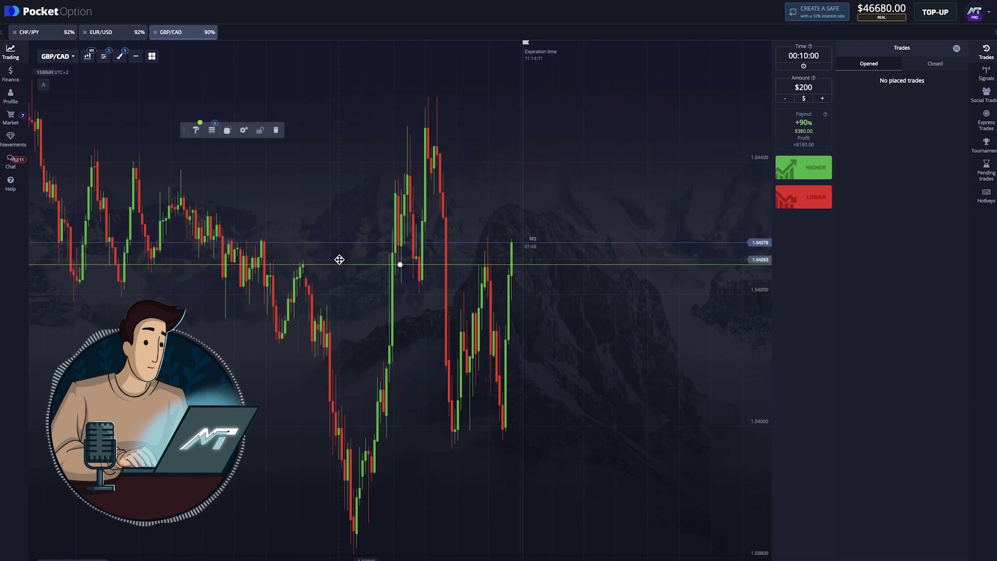
# Step: Mark two thin red bands across past price zones and draw a teal upward arrow
pyautogui.moveTo(344, 238); pyautogui.dragTo(587, 234)
pyautogui.moveTo(459, 218); pyautogui.dragTo(657, 216)
pyautogui.moveTo(471, 228); pyautogui.dragTo(218, 227)
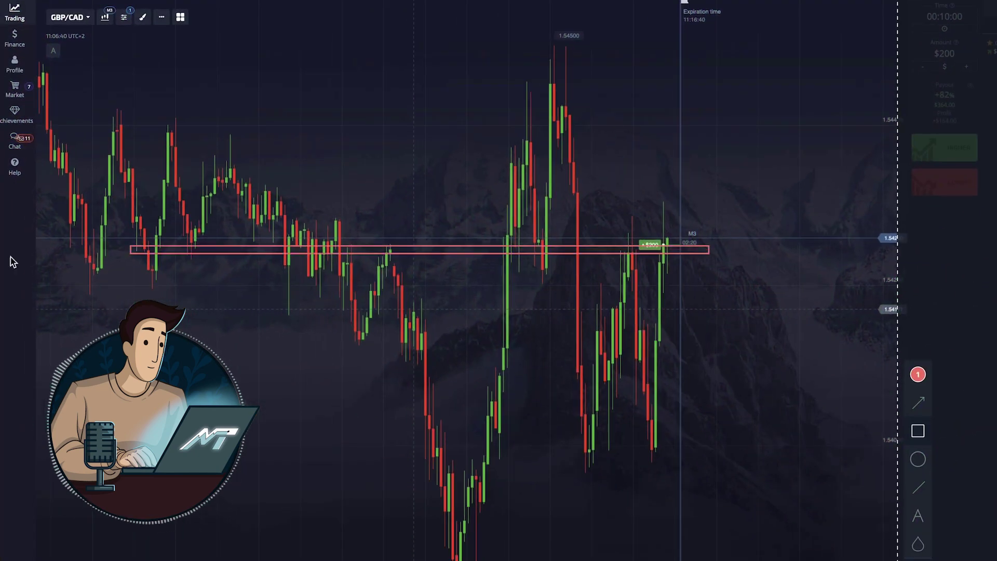
pyautogui.moveTo(13, 261); pyautogui.dragTo(28, 251)
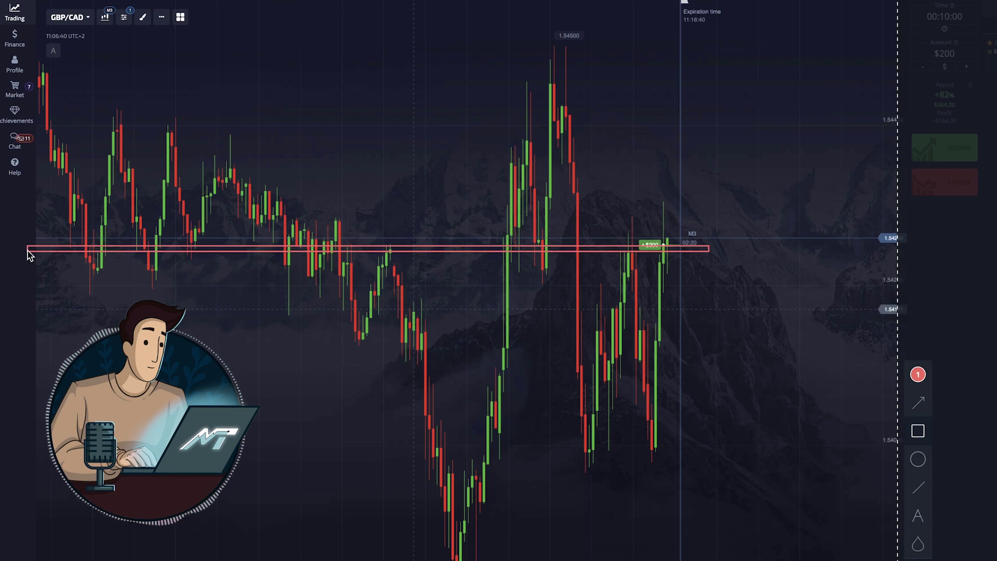
pyautogui.moveTo(594, 127); pyautogui.dragTo(802, 113)
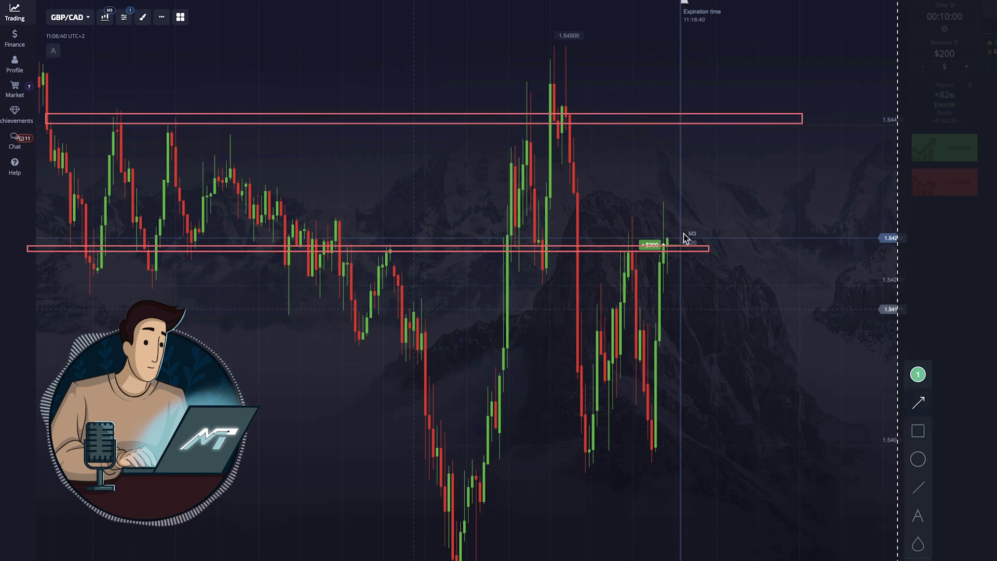
pyautogui.moveTo(681, 239); pyautogui.dragTo(710, 144)
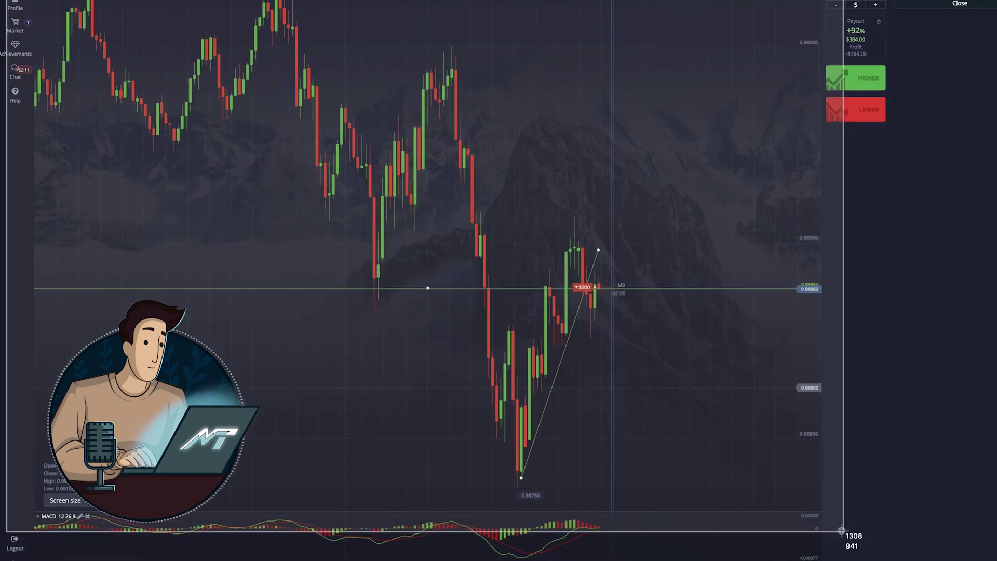
# Step: Capture the EUR/USD chart with a flagpole line and downward arrow, copied to the clipboard
pyautogui.moveTo(821, 551); pyautogui.dragTo(822, 550)
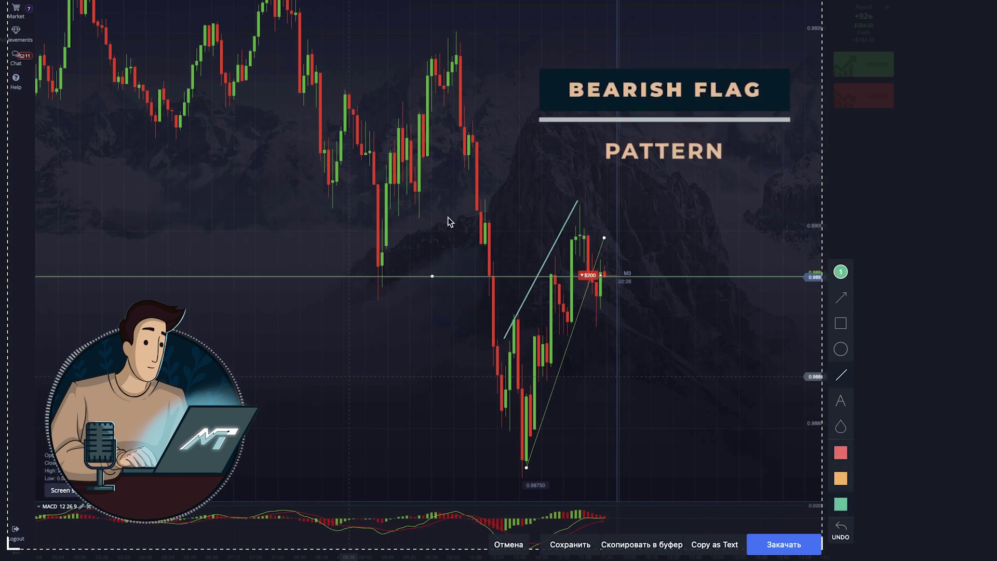
pyautogui.moveTo(502, 482); pyautogui.dragTo(437, 139)
pyautogui.click(840, 297)
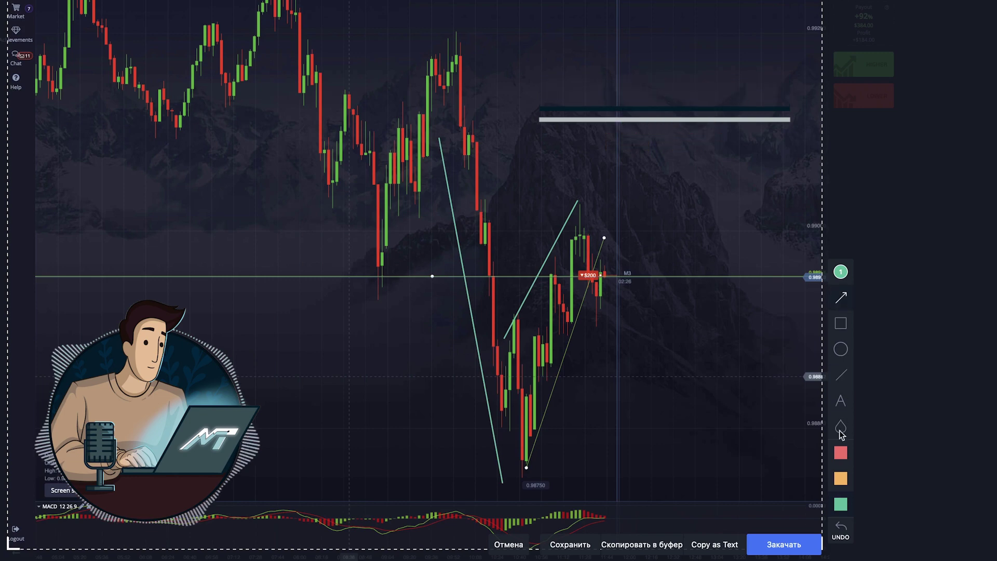
pyautogui.moveTo(612, 274); pyautogui.dragTo(644, 342)
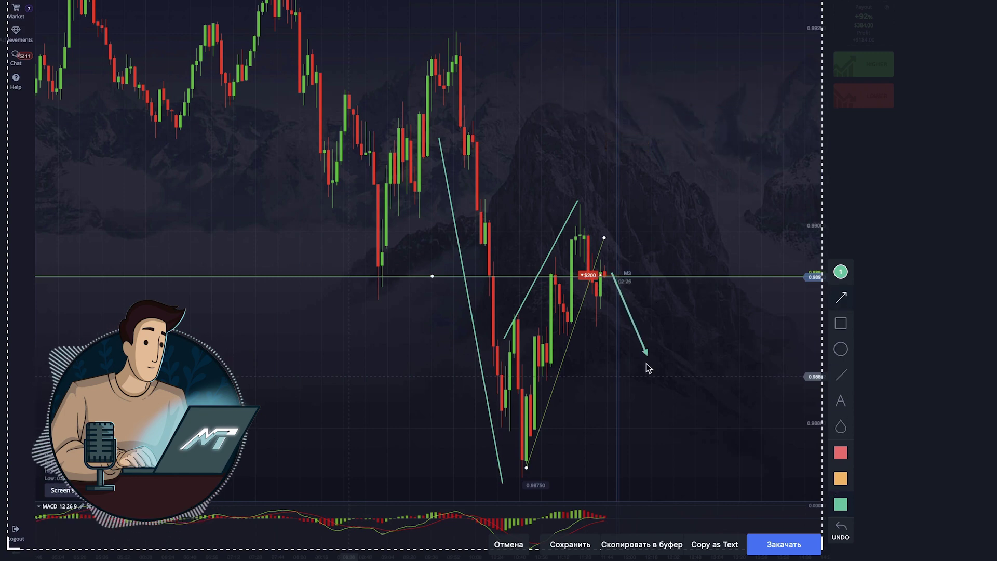
pyautogui.click(618, 545)
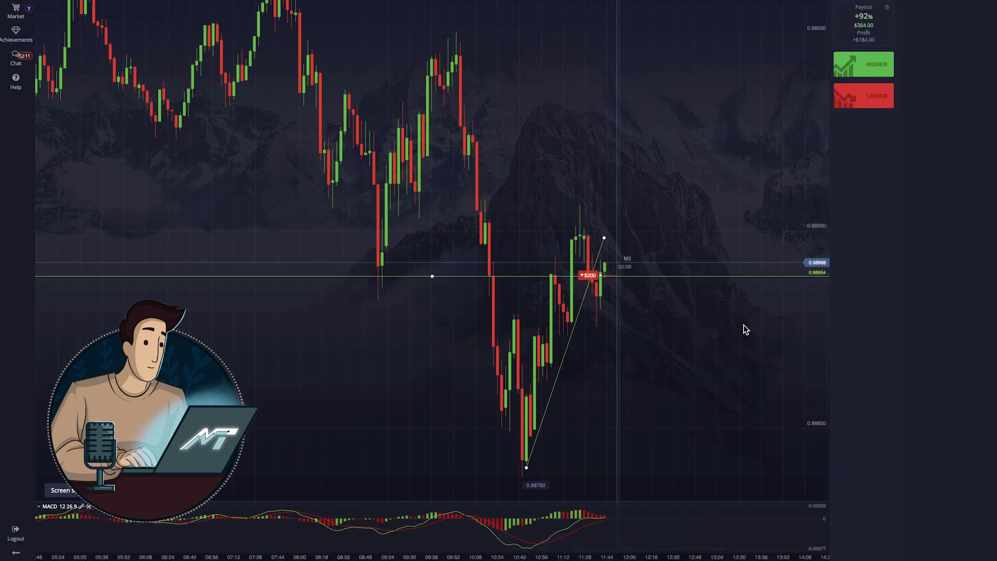